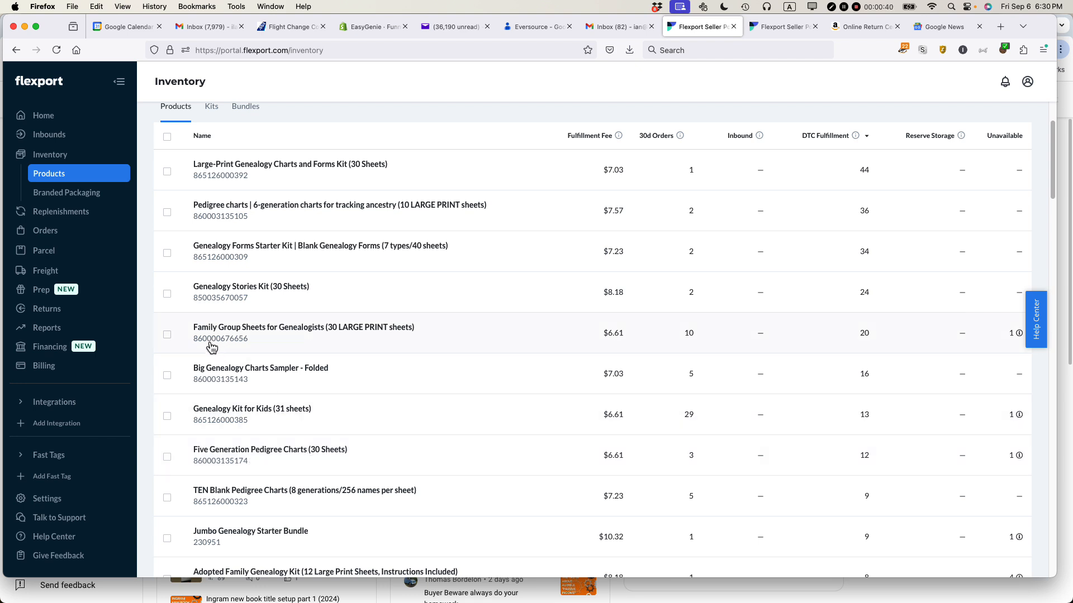
Start a new inbound with Red Spot Printing as its domestic origin and decline saving the address in the browser
click(49, 134)
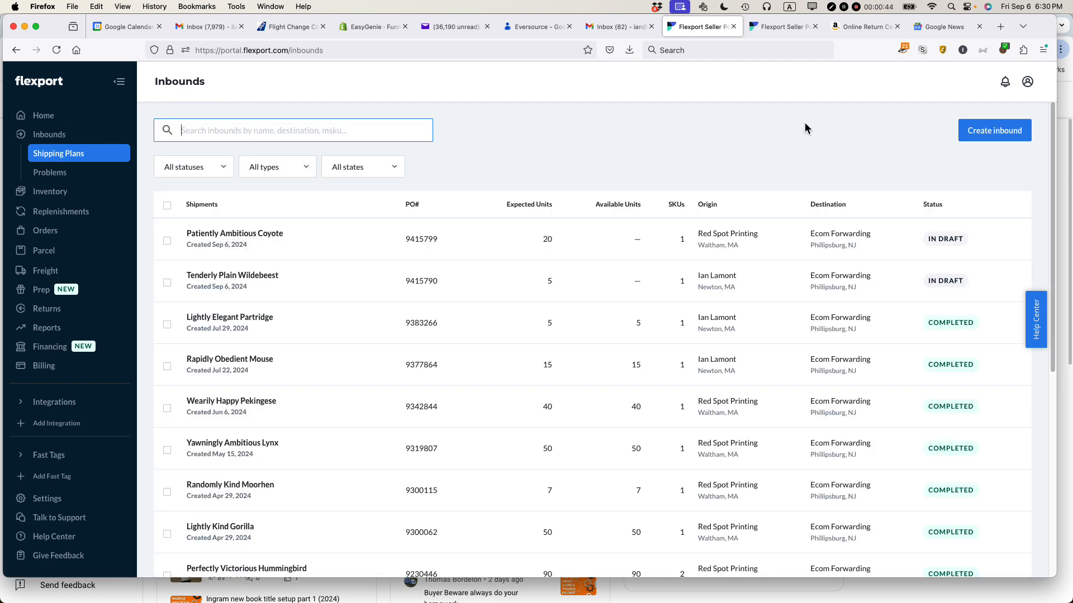
click(992, 134)
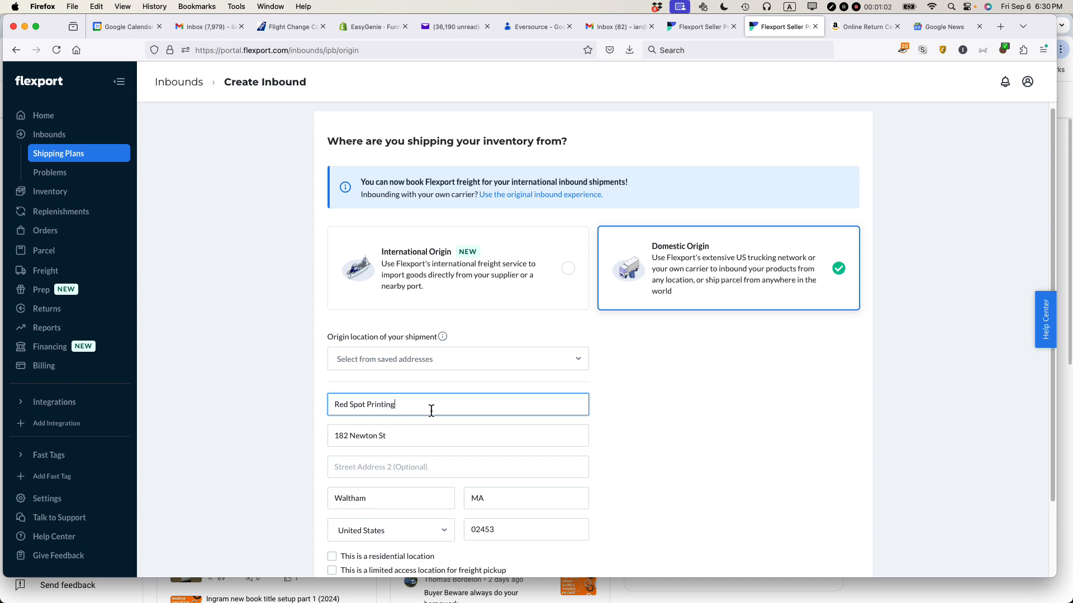
scroll(652, 402, down, 3)
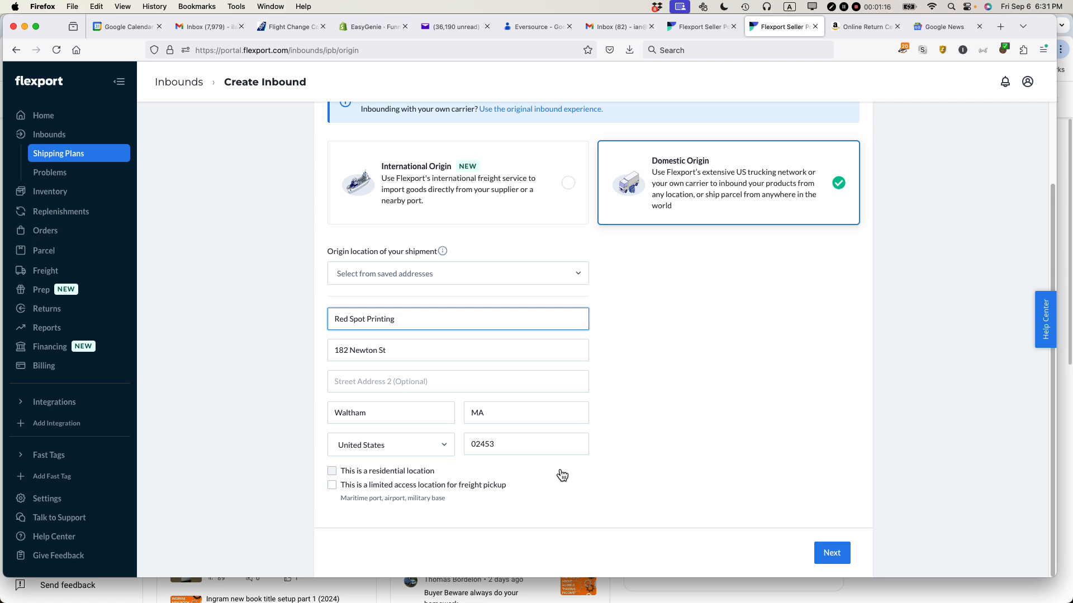
click(832, 553)
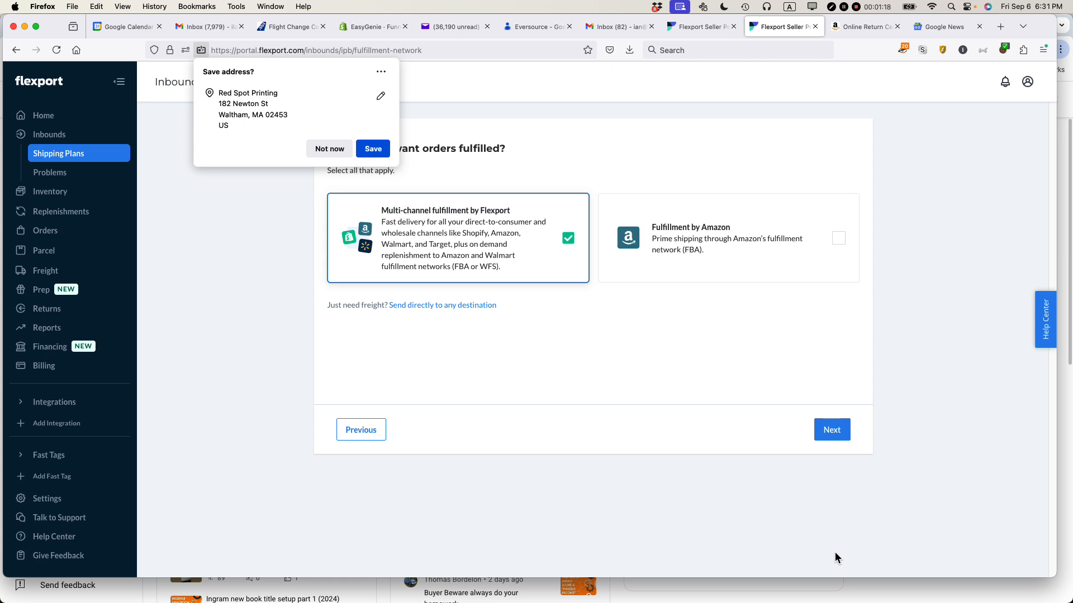
click(320, 155)
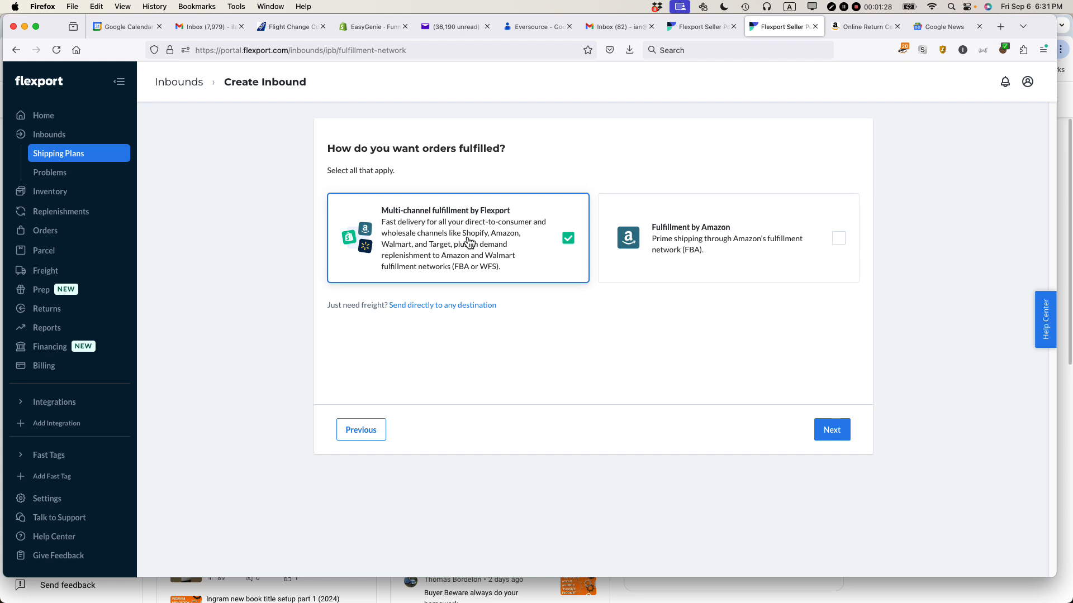
Choose multi-channel fulfillment by Flexport and the Flexport DTC Fulfillment Network as destination, declining to save the address
click(830, 436)
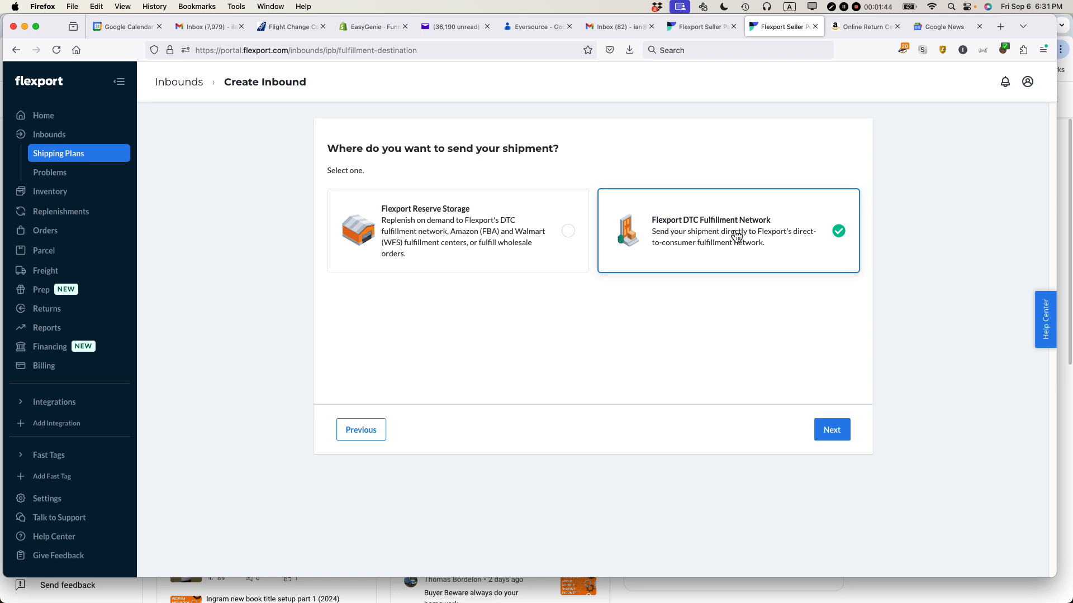
click(832, 430)
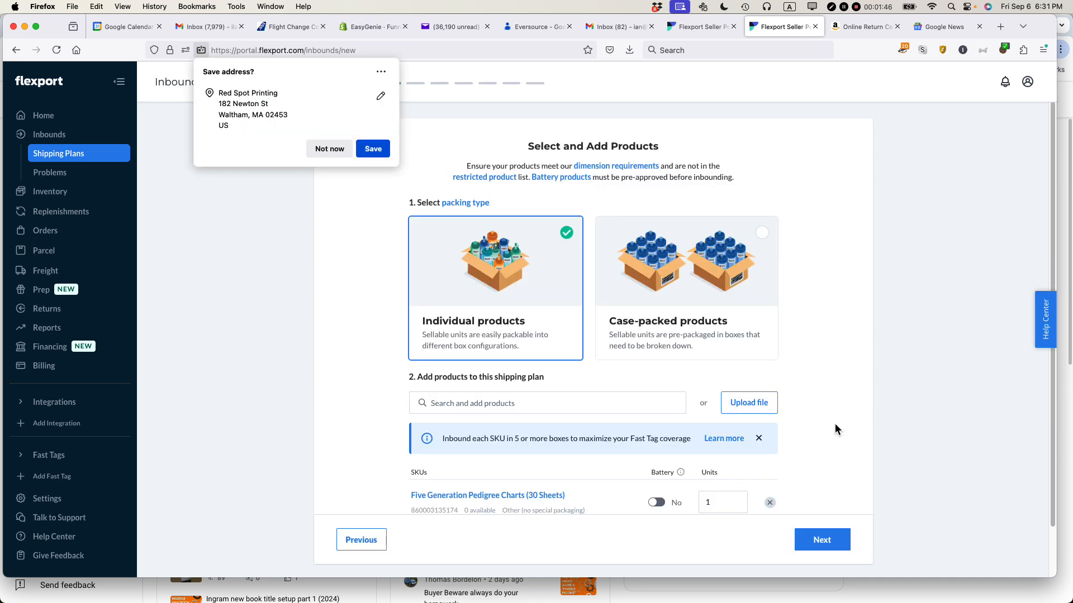
click(329, 149)
Dismiss the Fast Tag coverage and reserve storage notices above the product list and check the product's supply warning
scroll(342, 316, down, 2)
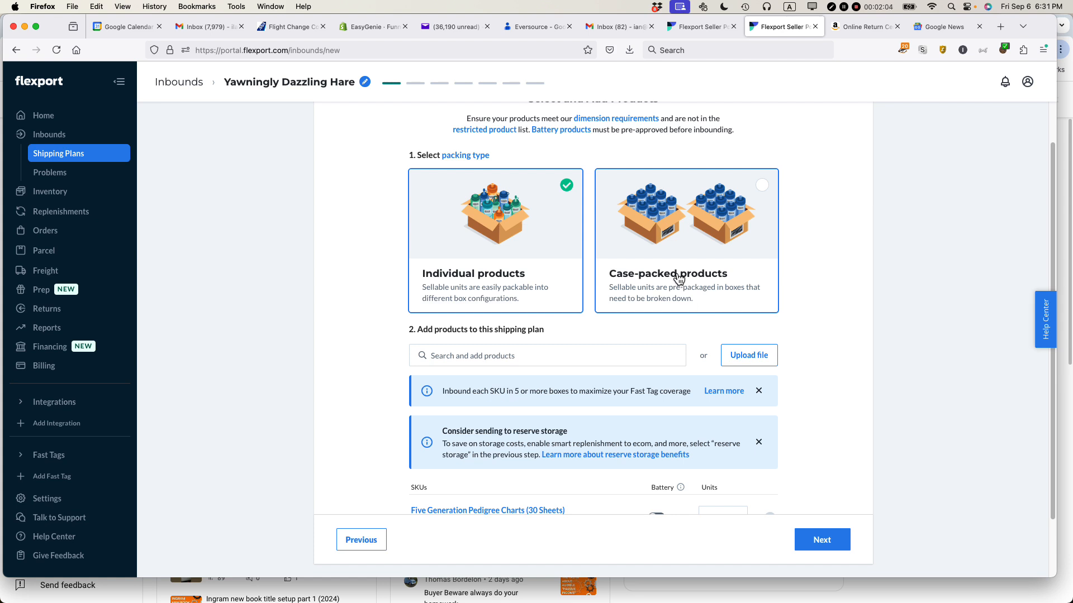
scroll(688, 291, down, 1)
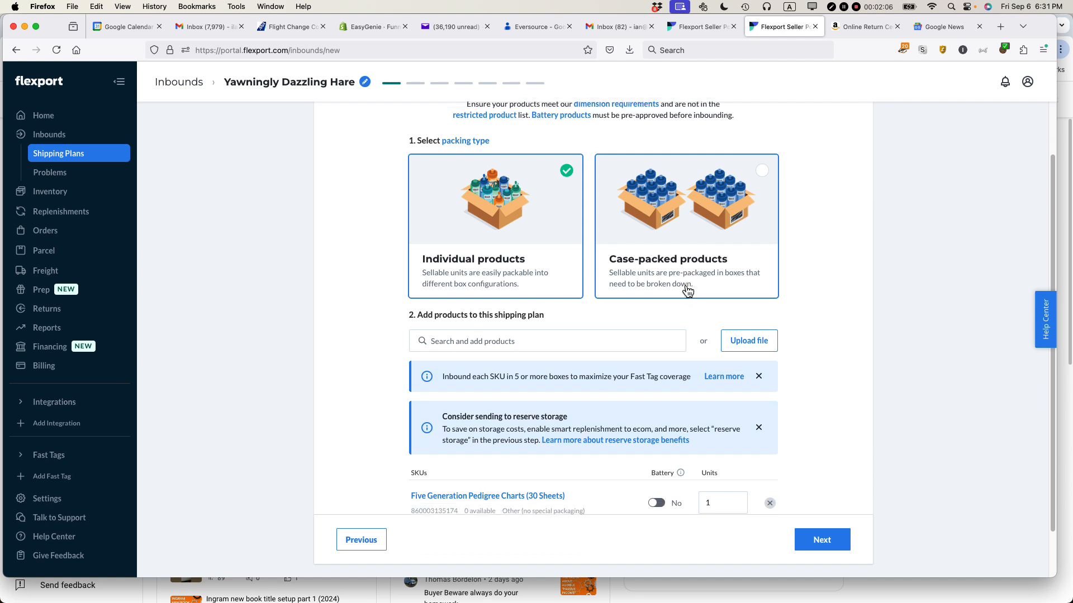
scroll(687, 290, down, 1)
click(760, 367)
click(761, 374)
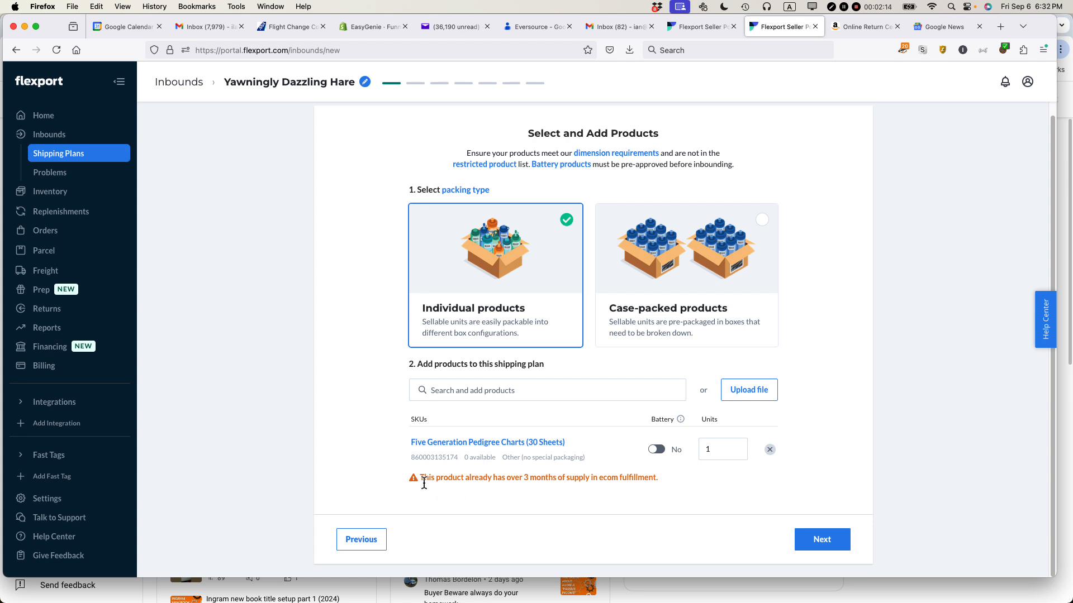
drag(420, 481, 664, 484)
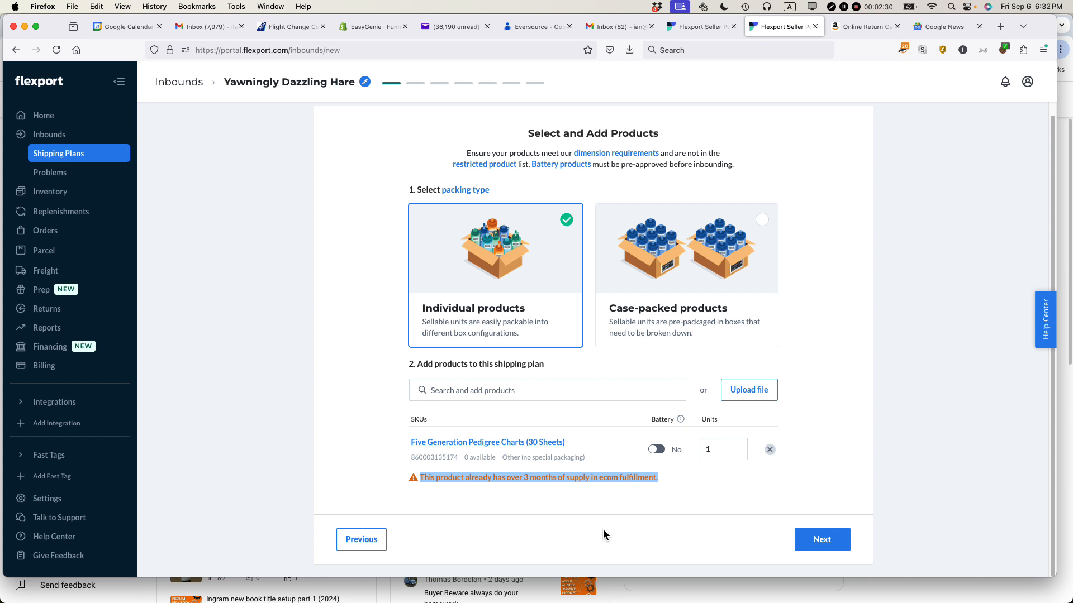
click(595, 509)
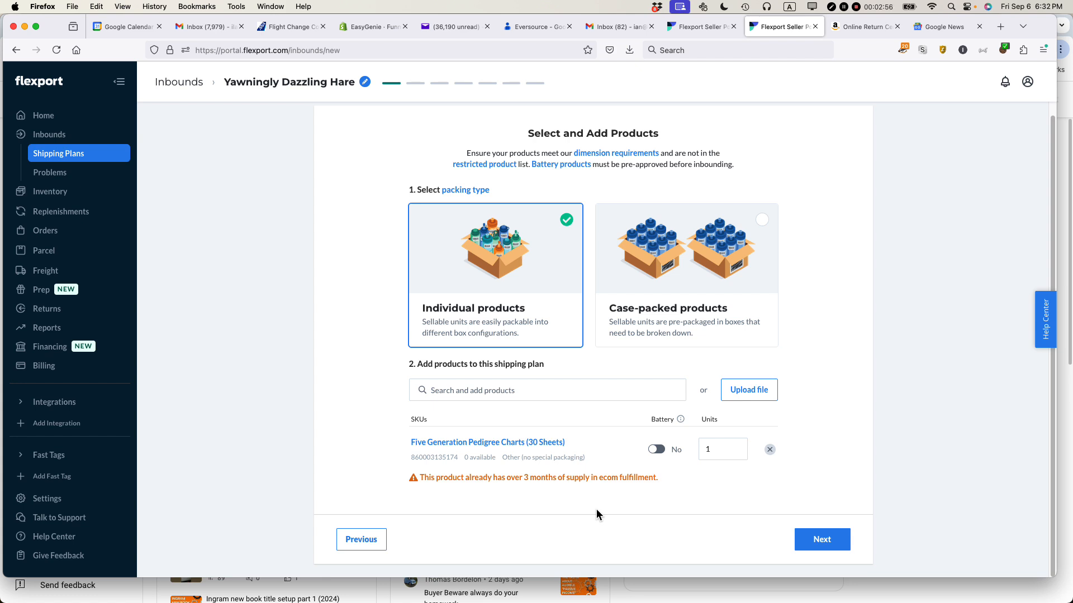
Set Five Generation Pedigree Charts (30 Sheets) to 10 units as individual products and submit the product selection
click(718, 450)
text(10)
click(706, 494)
click(821, 542)
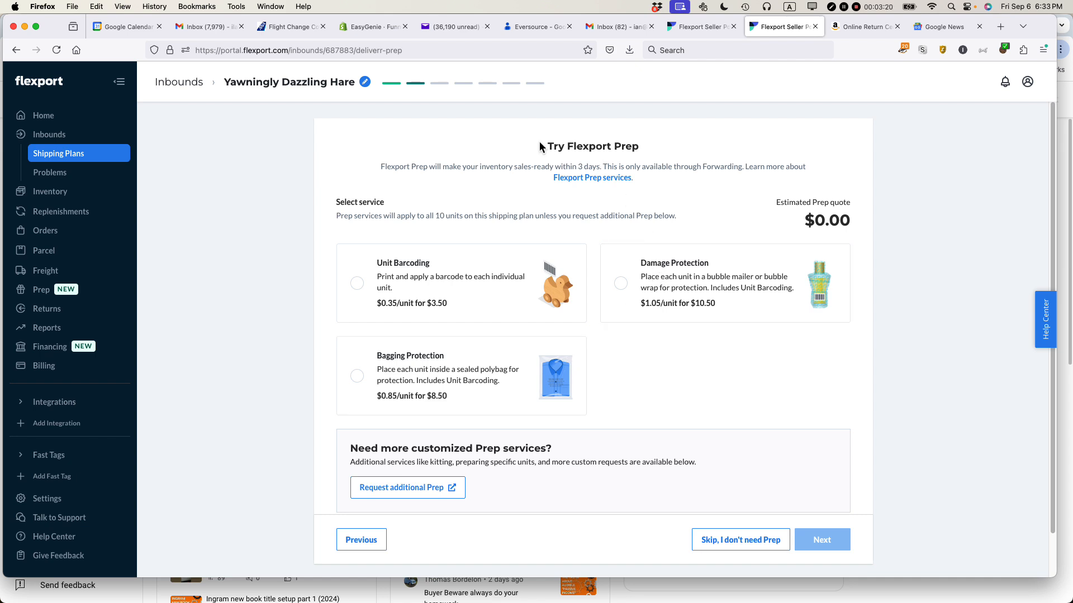
Skip the Flexport Prep services and keep the existing product barcodes without downloading barcode labels
drag(546, 146, 648, 149)
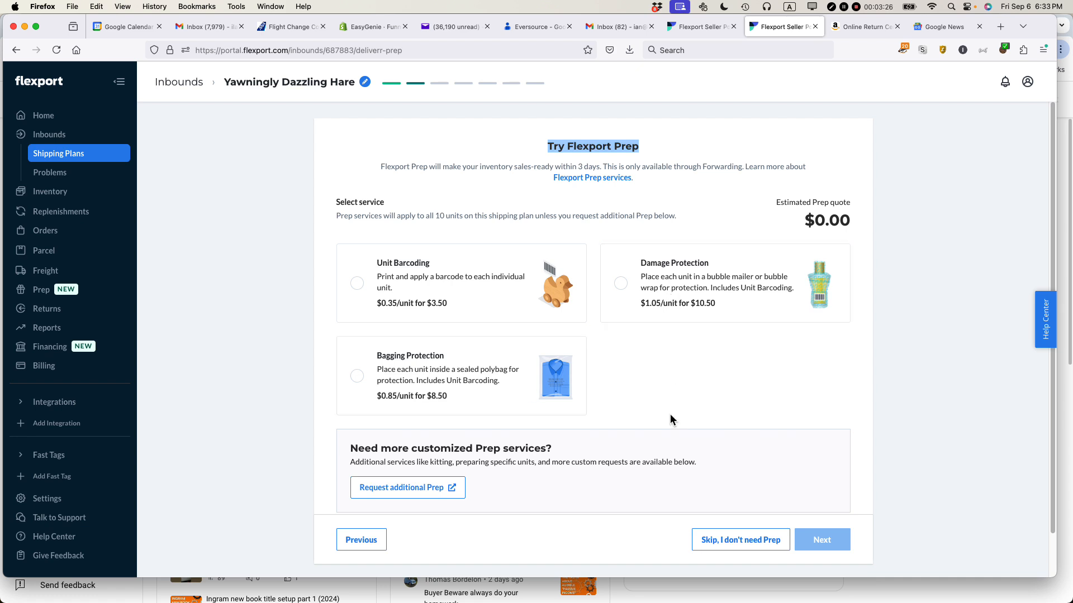
scroll(669, 414, down, 2)
click(739, 539)
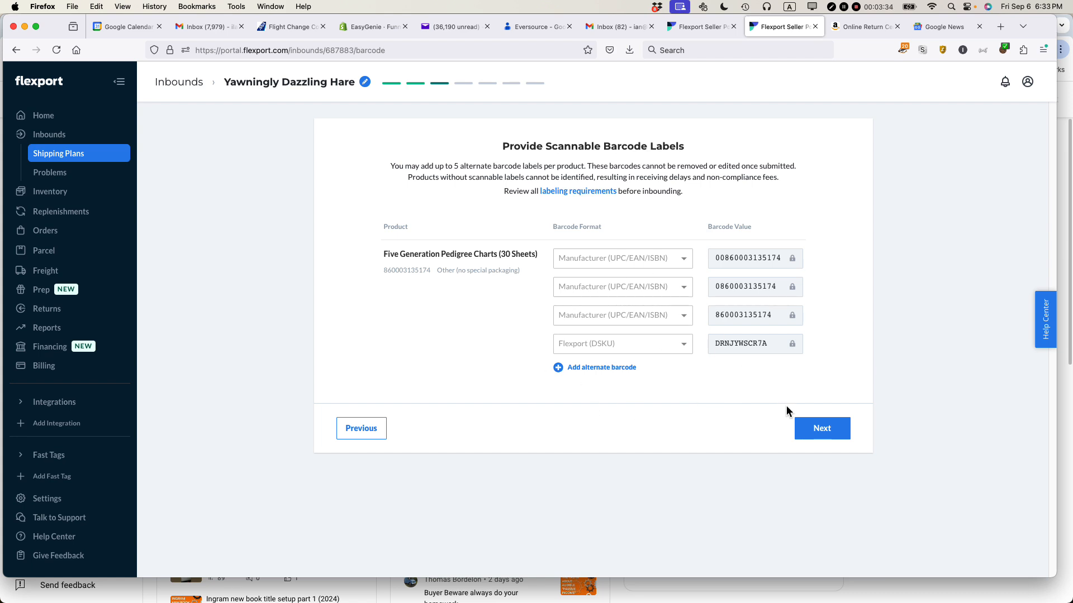
click(831, 431)
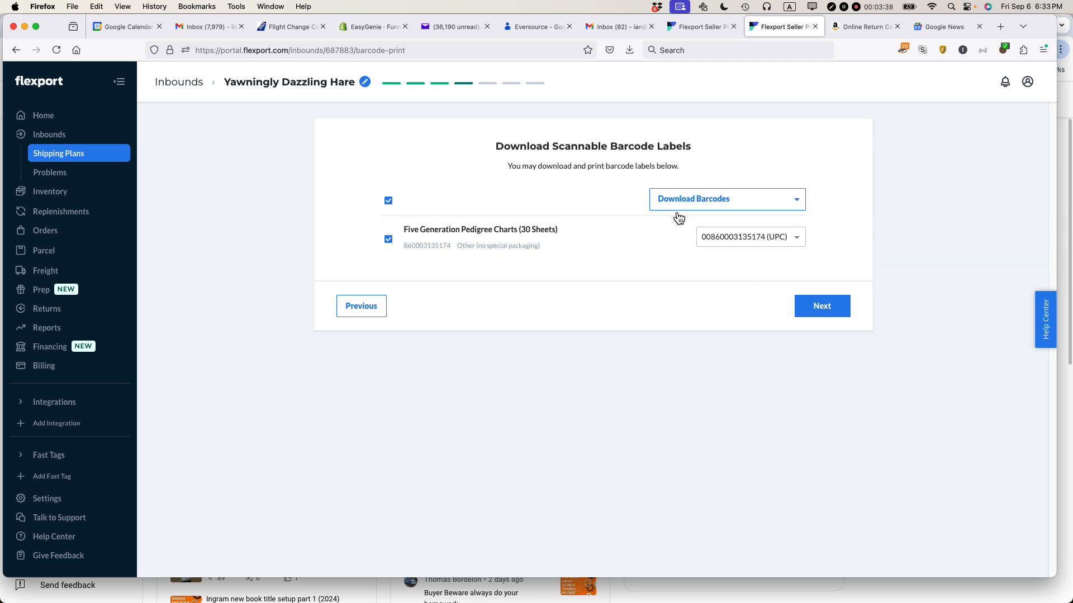
click(817, 308)
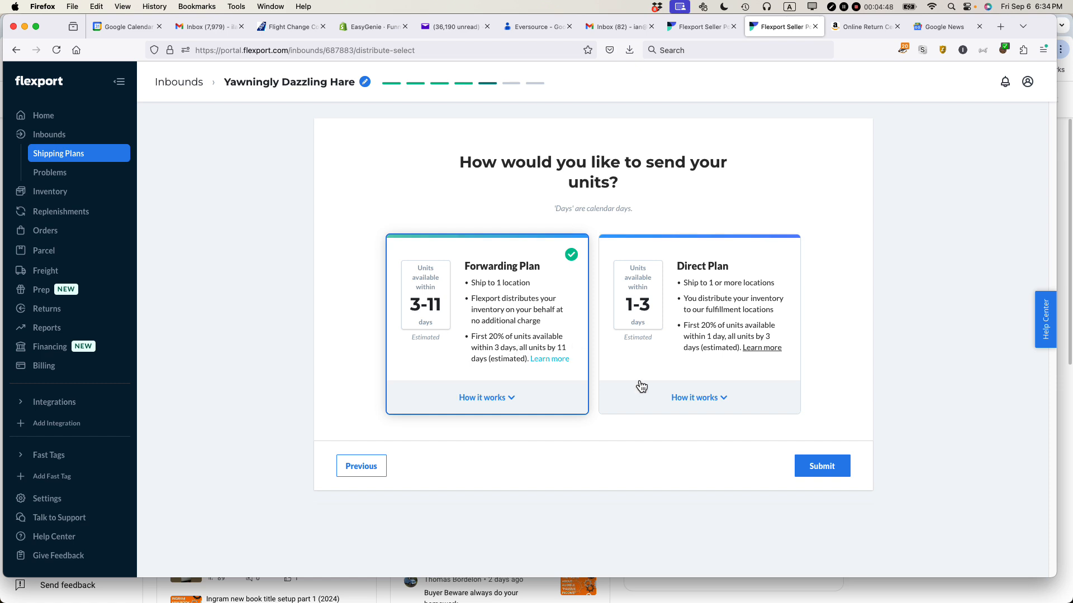
Submit the inbound with the Forwarding Plan and keep small parcel delivery with the Flexport Partner carrier
click(822, 468)
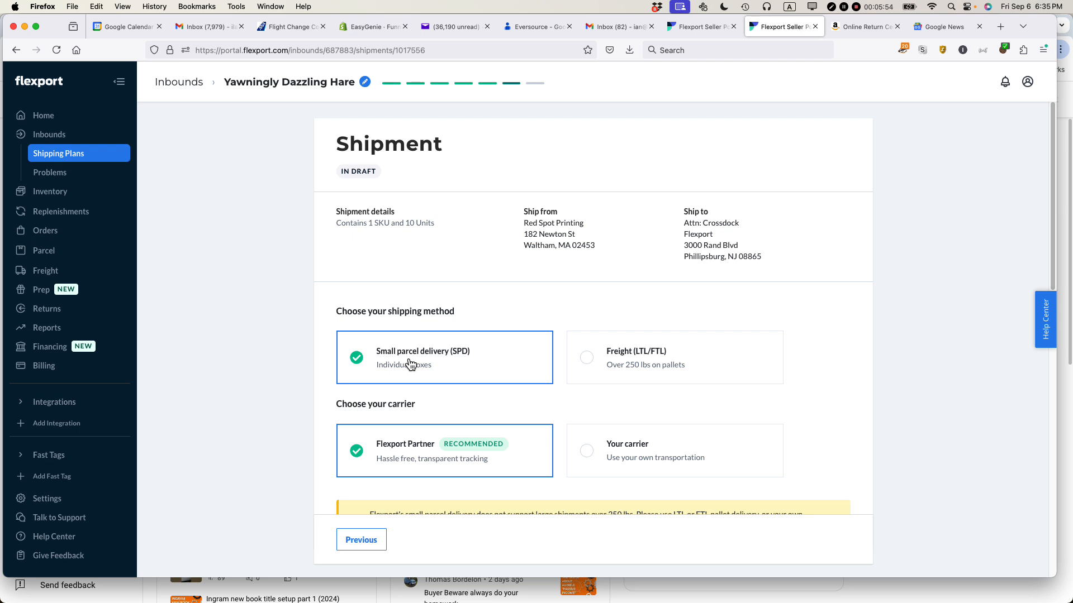
scroll(411, 364, down, 3)
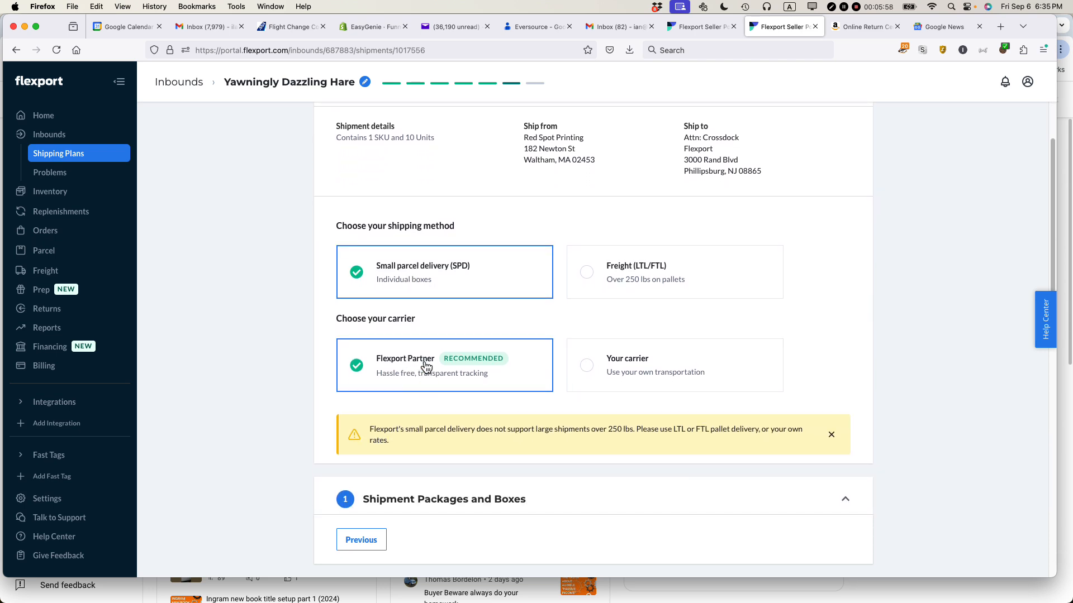
scroll(426, 363, down, 5)
scroll(427, 357, down, 1)
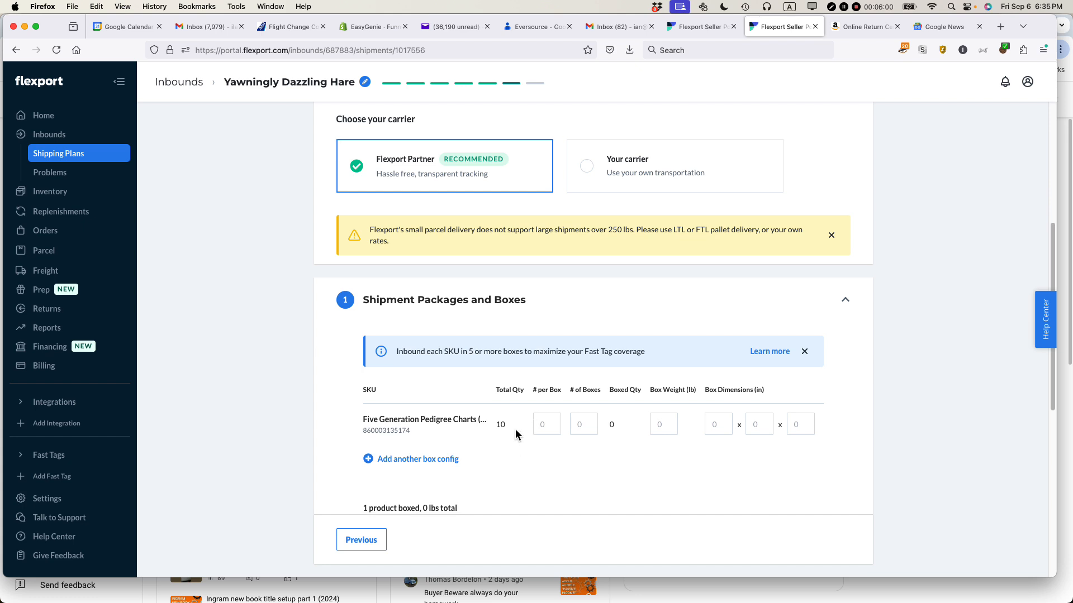
Configure the pedigree charts shipment as 10 units per box in 1 box
click(546, 426)
text(10)
key(Tab)
text(1)
Try splitting the charts into 5 units per box across 2 boxes, and return to 10 units in 1 box
double_click(540, 428)
text(5)
double_click(572, 426)
text(2)
double_click(540, 426)
text(10)
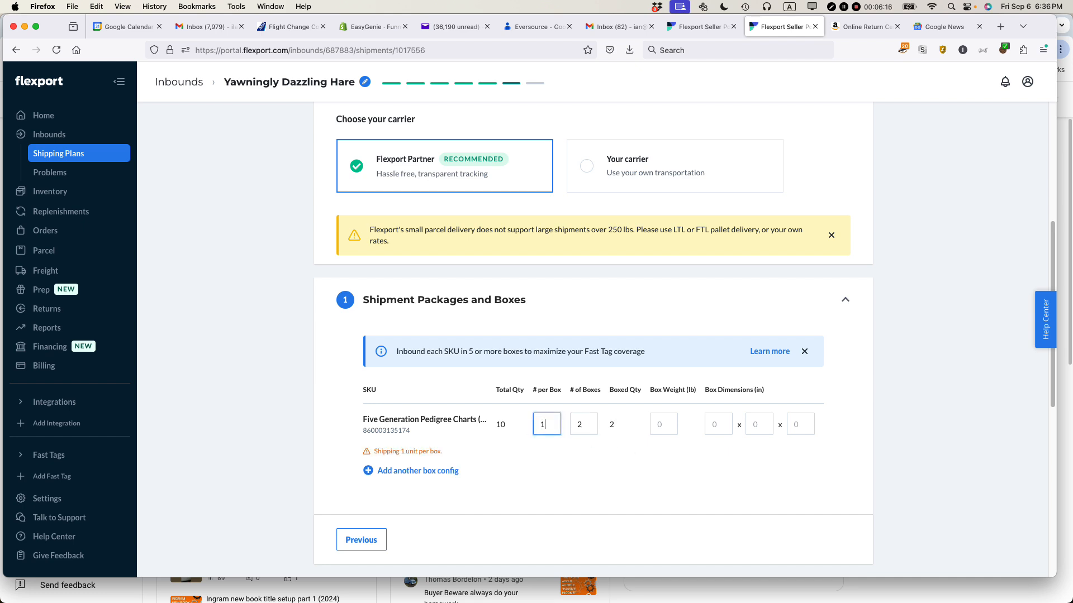
double_click(581, 426)
text(1)
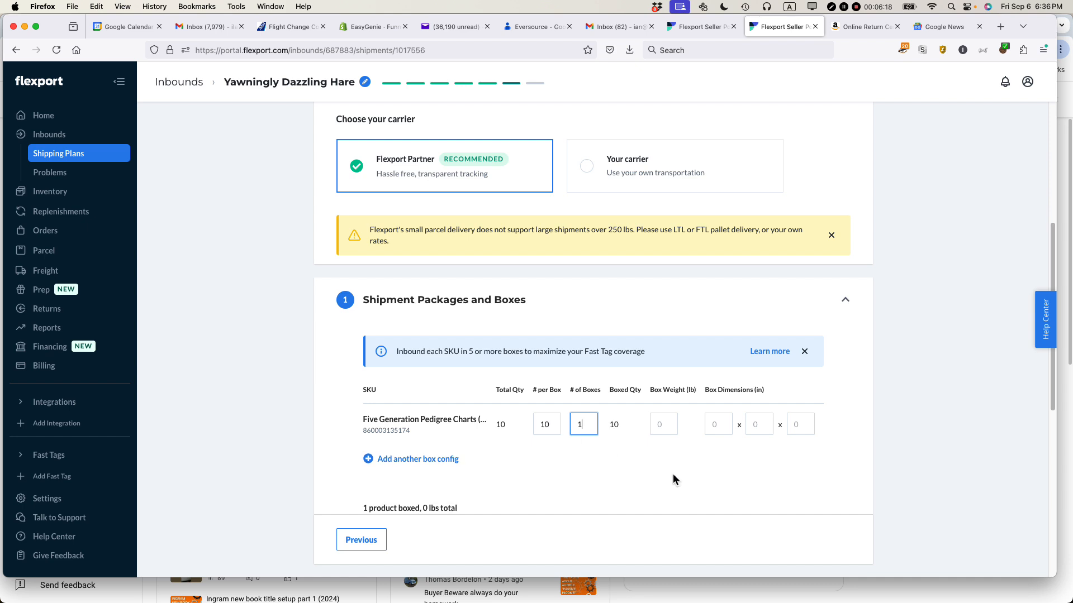
Set the box weight to 6 lb and the box dimensions to 12 x 9 x 3 in
click(660, 424)
click(709, 432)
text(12)
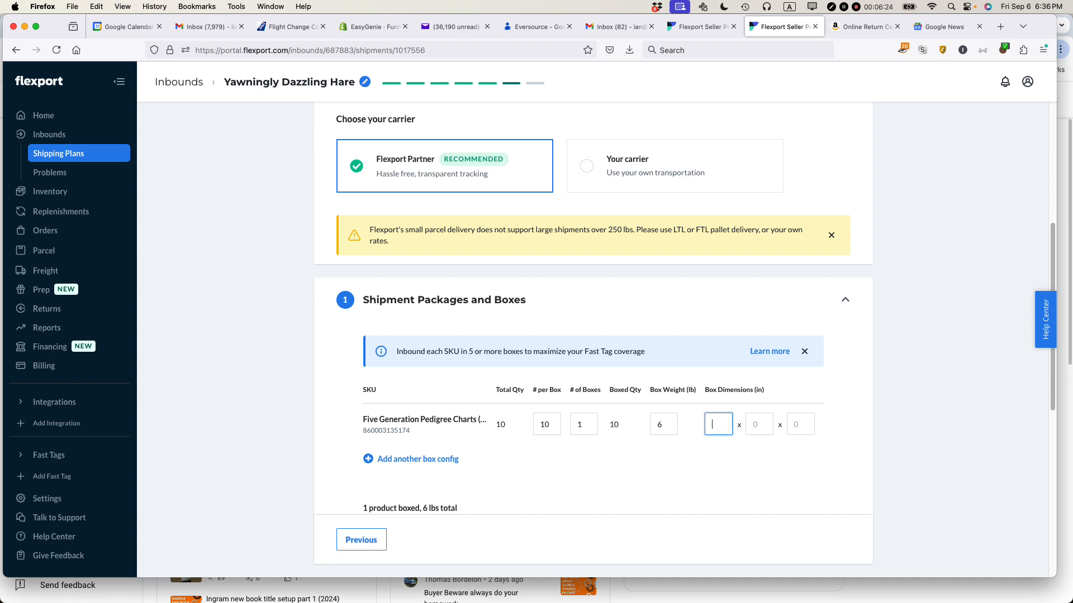
key(Tab)
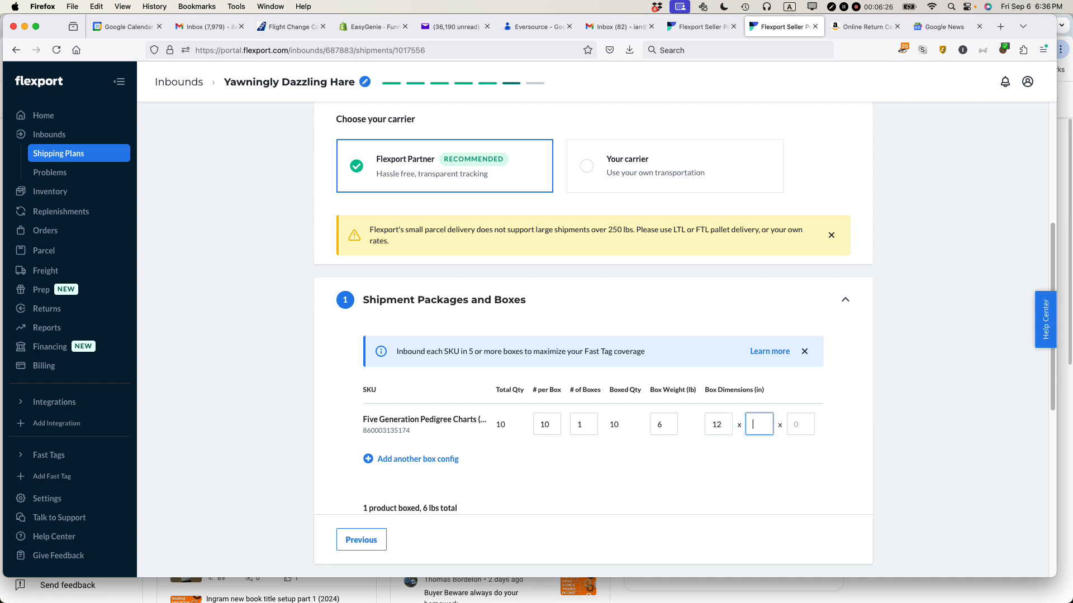
text(9)
key(Tab)
text(3)
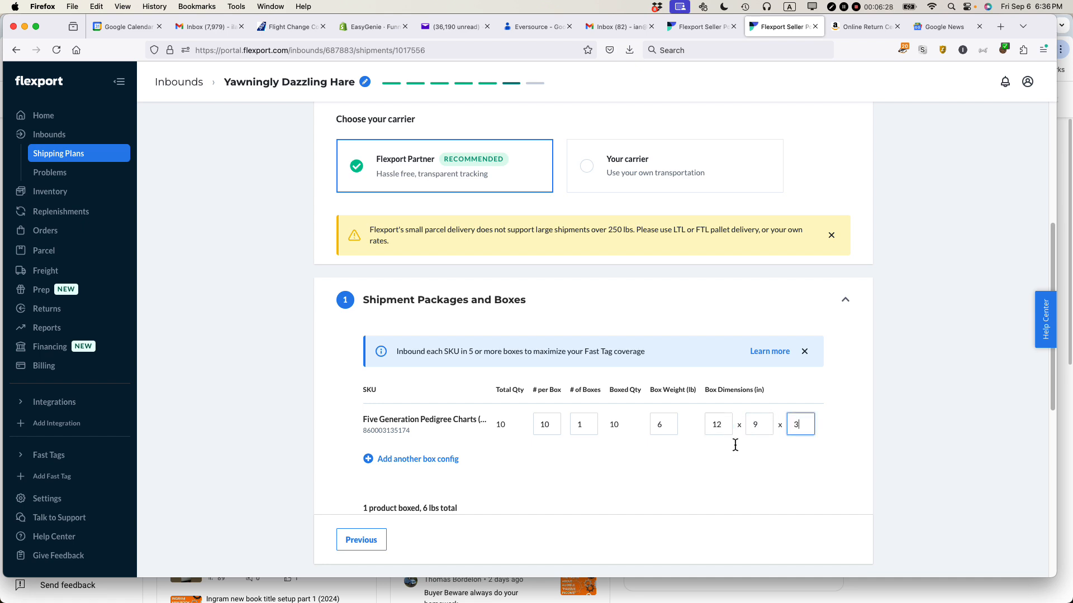
key(Tab)
Confirm the box configuration and request the shipping cost estimate
scroll(691, 462, down, 3)
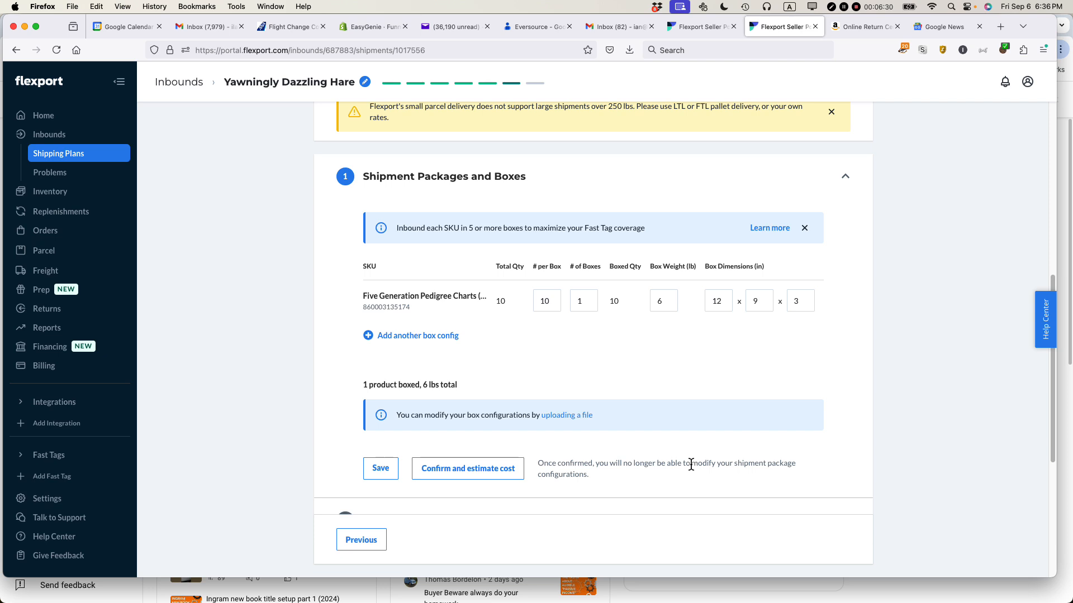
scroll(545, 423, down, 2)
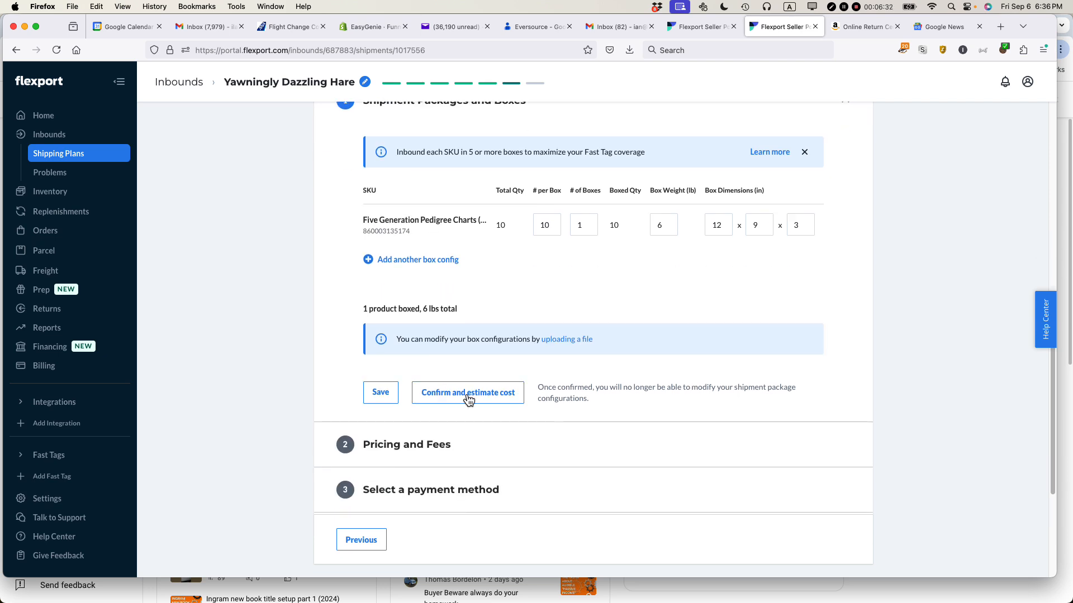
click(469, 393)
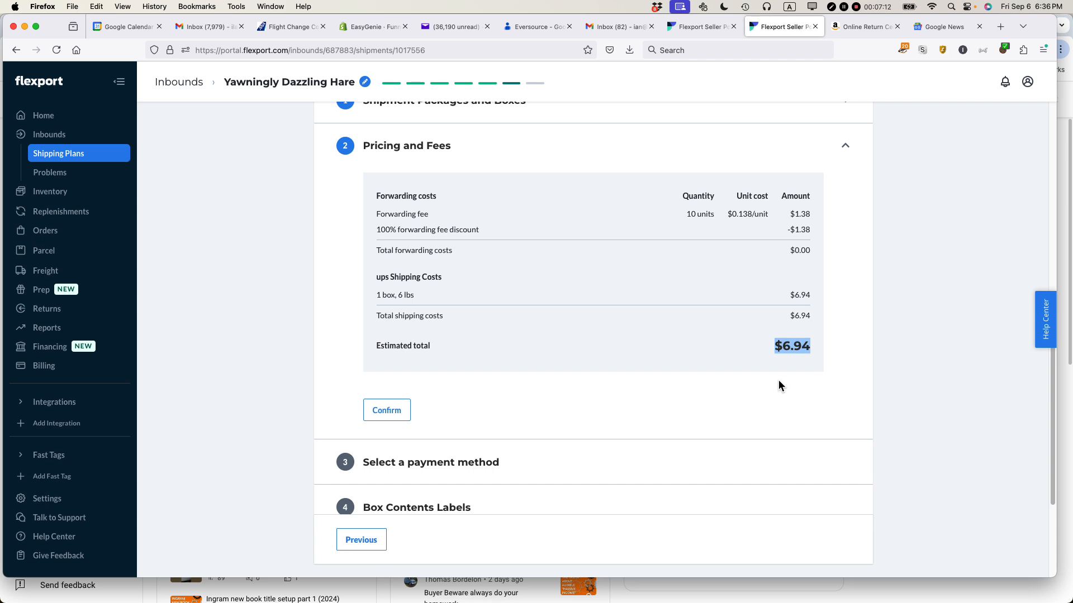
Confirm the estimated pricing and fees and the primary payment method for the shipment
scroll(629, 374, down, 1)
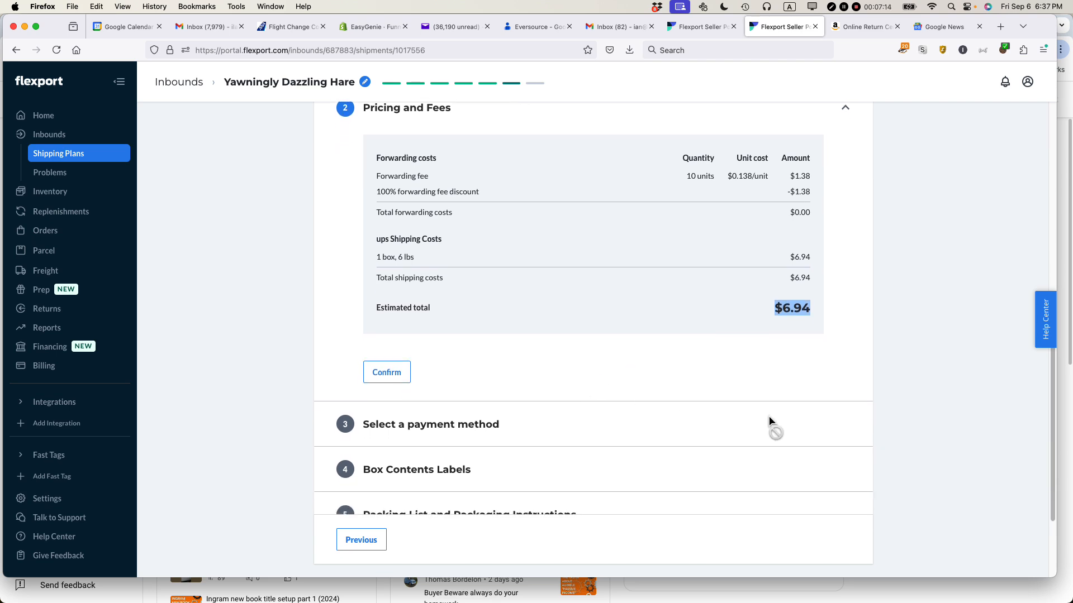
click(396, 376)
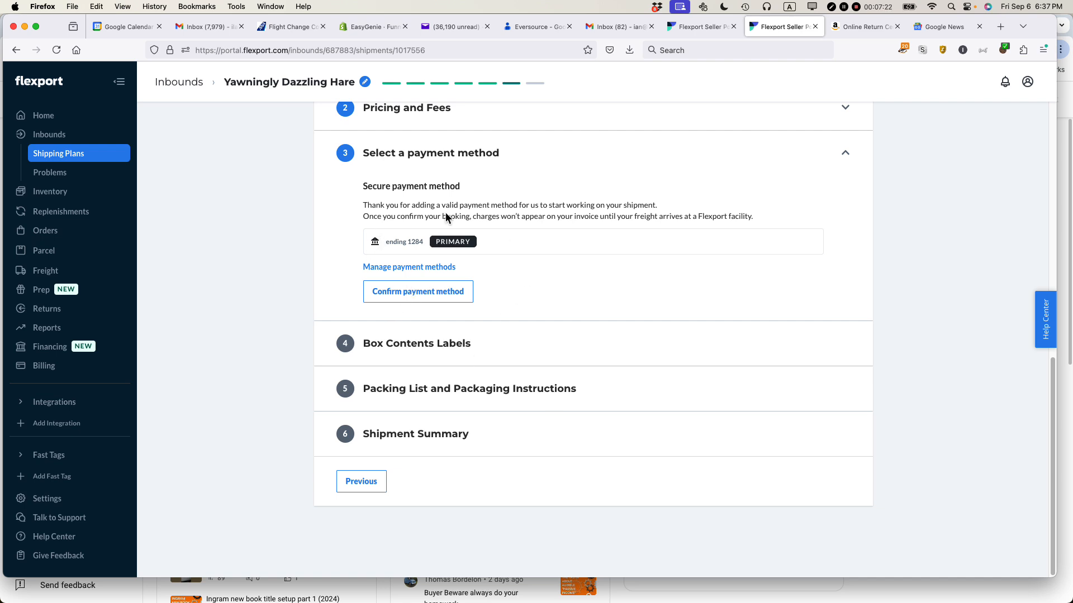
click(420, 299)
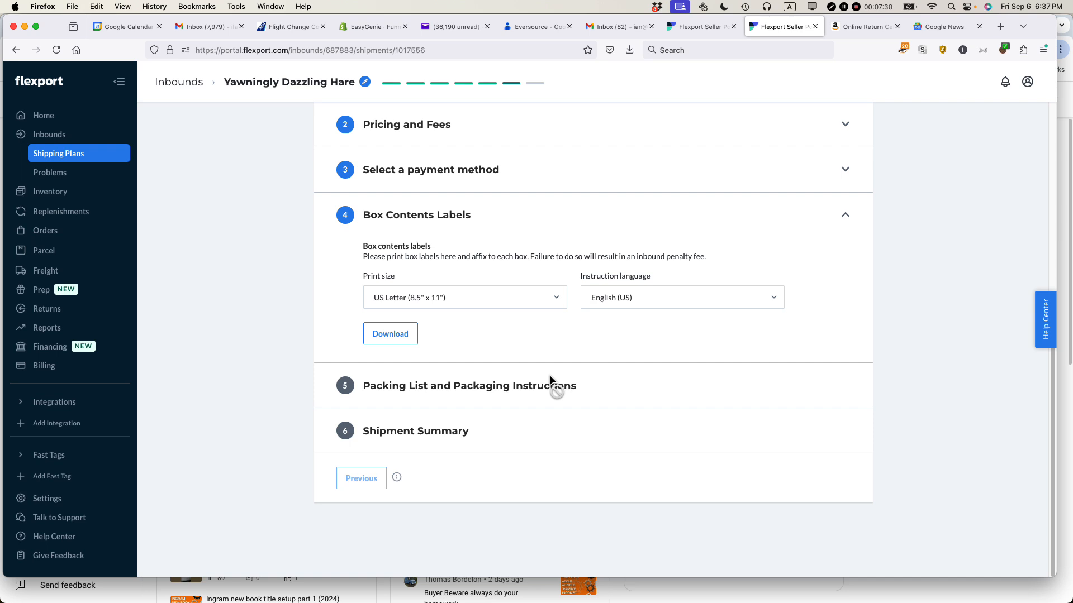
Download the box contents labels in US Letter size and English (US), and highlight the shipment name in the opened PDF
click(403, 339)
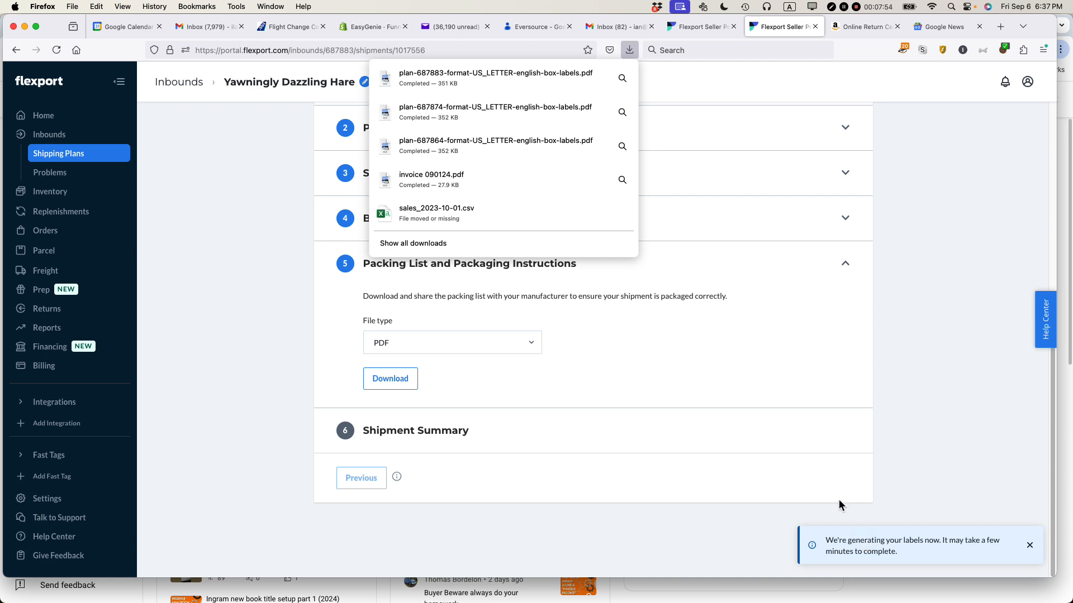
click(621, 78)
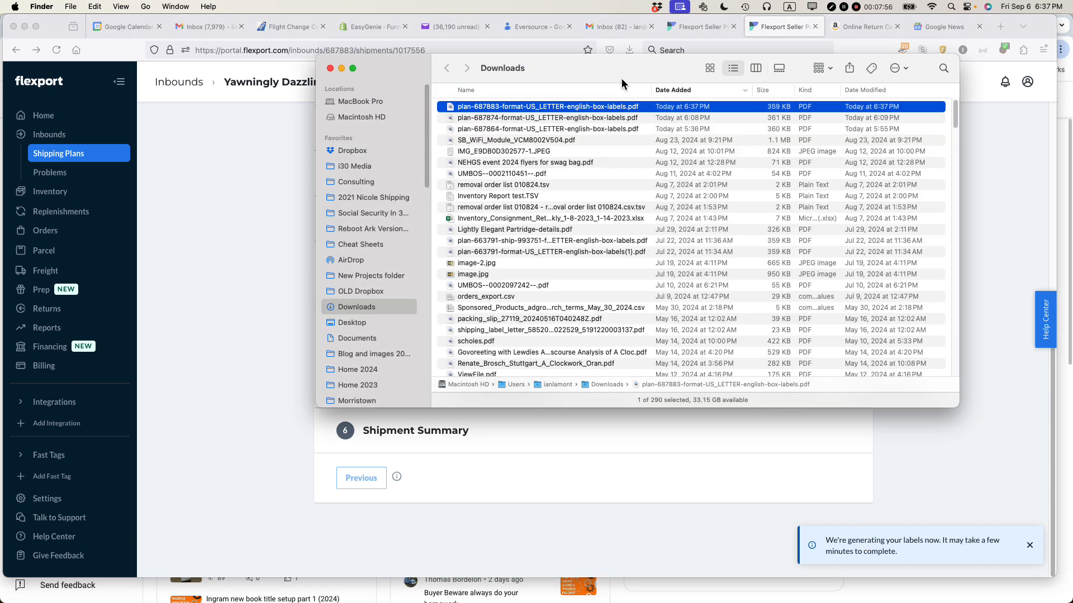
double_click(504, 107)
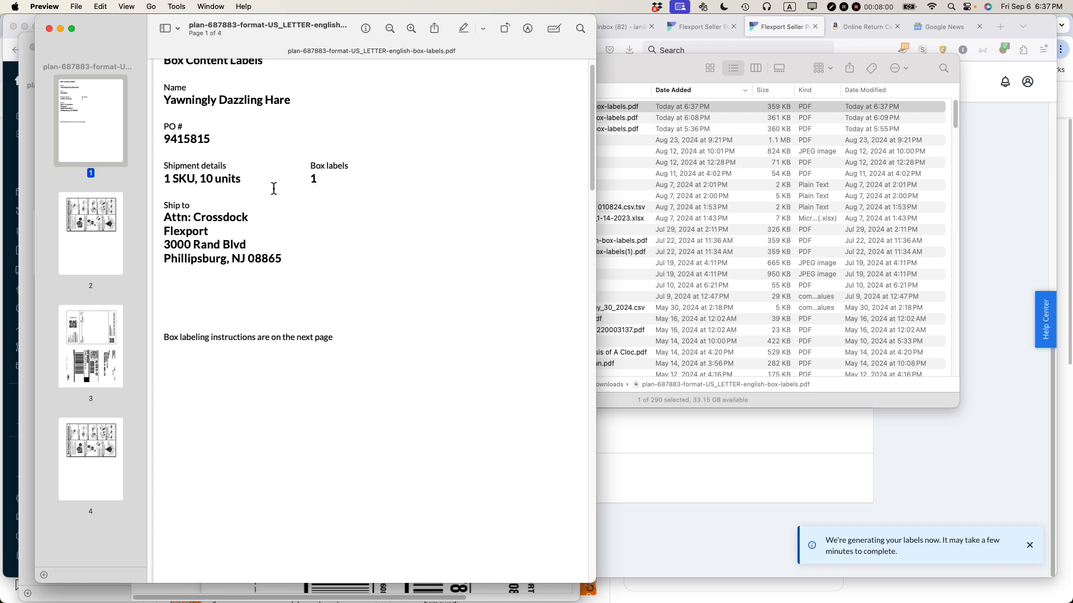
scroll(273, 187, up, 2)
drag(294, 122, 162, 124)
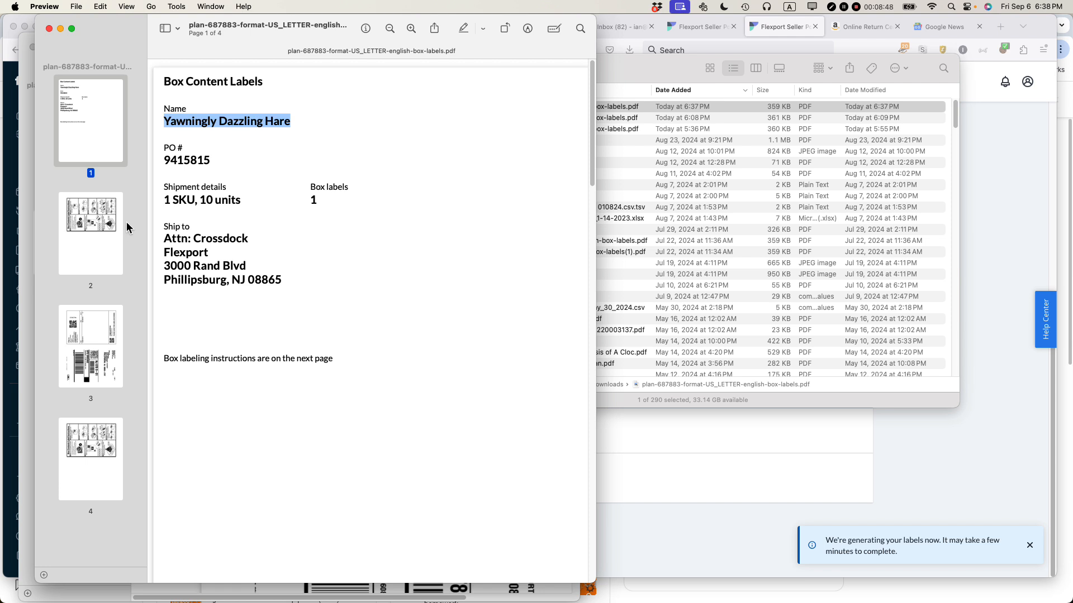
Rotate the label instructions on page 2 clockwise to read upright, and review the box content label and UPS shipping label on page 3
click(95, 222)
key(super+r)
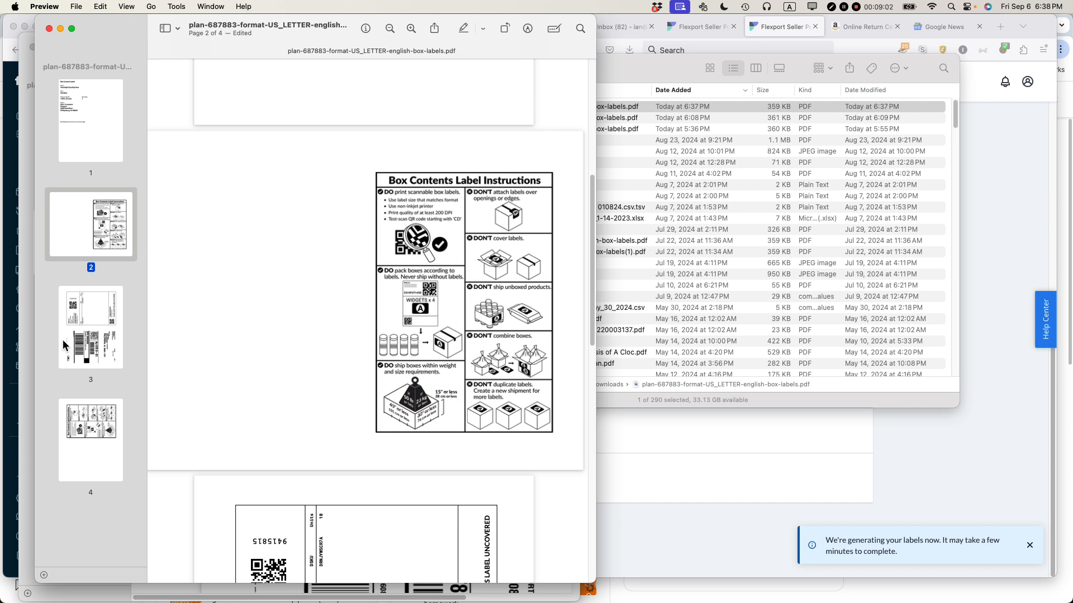
click(104, 343)
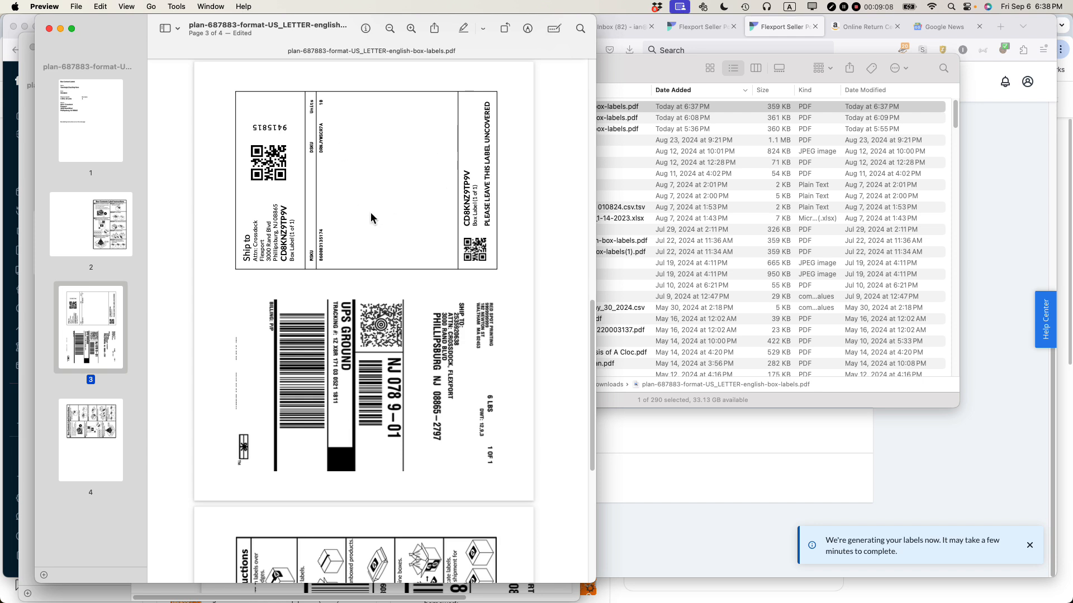
scroll(370, 212, down, 5)
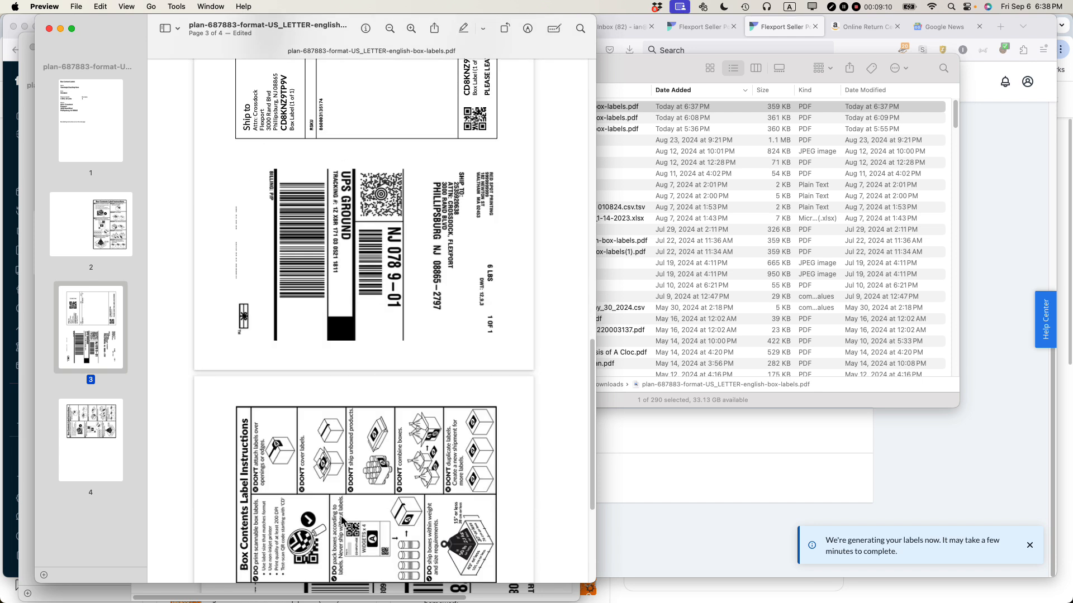
scroll(357, 456, up, 3)
scroll(355, 355, up, 15)
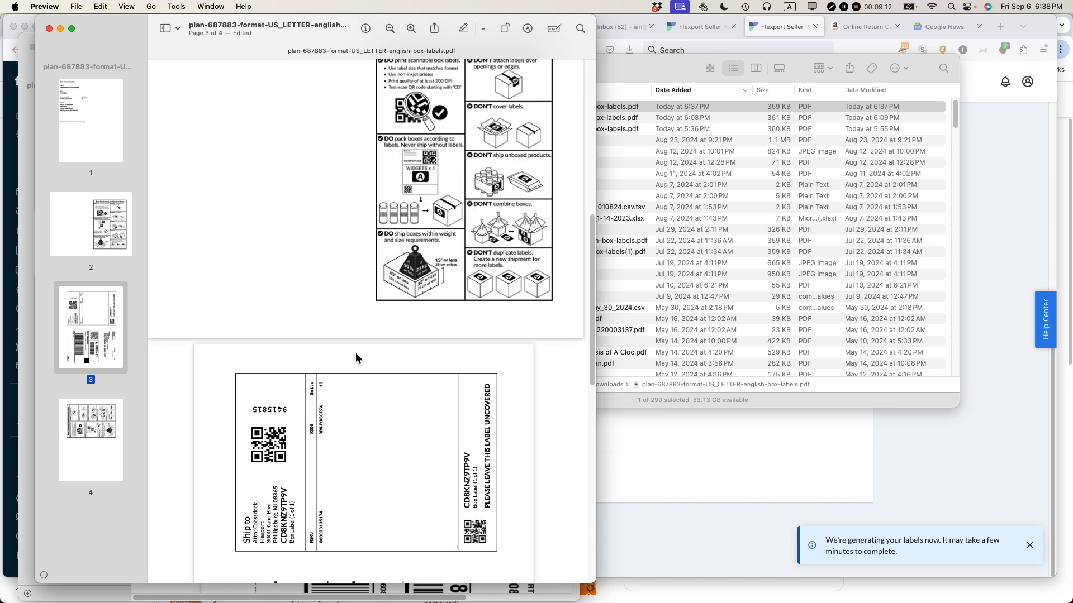
scroll(357, 358, up, 5)
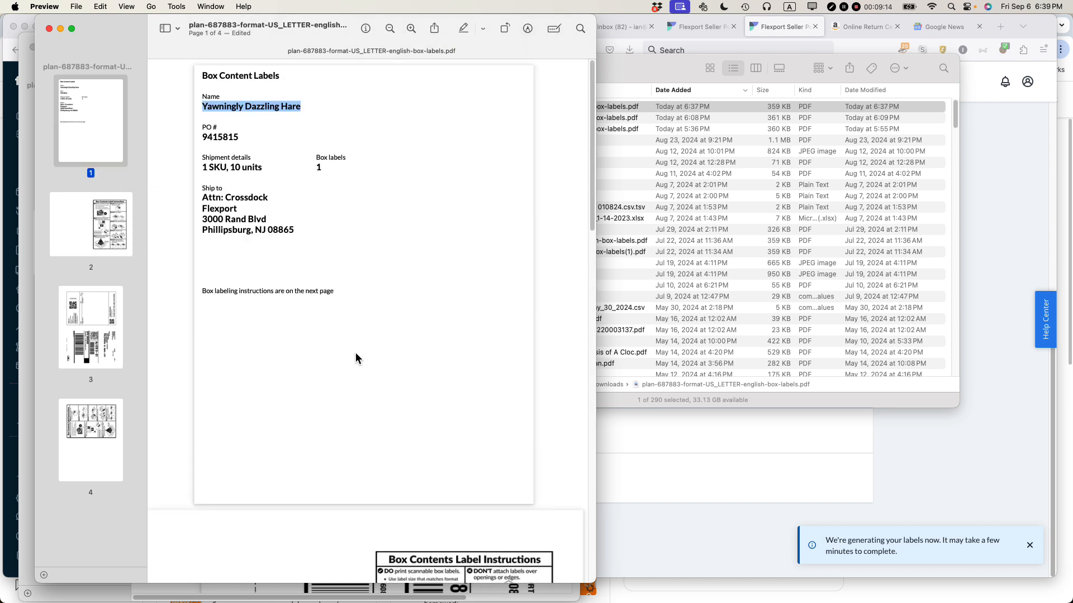
Switch to Safari and look through the posts on the Lean Media blog page
key(super+Tab)
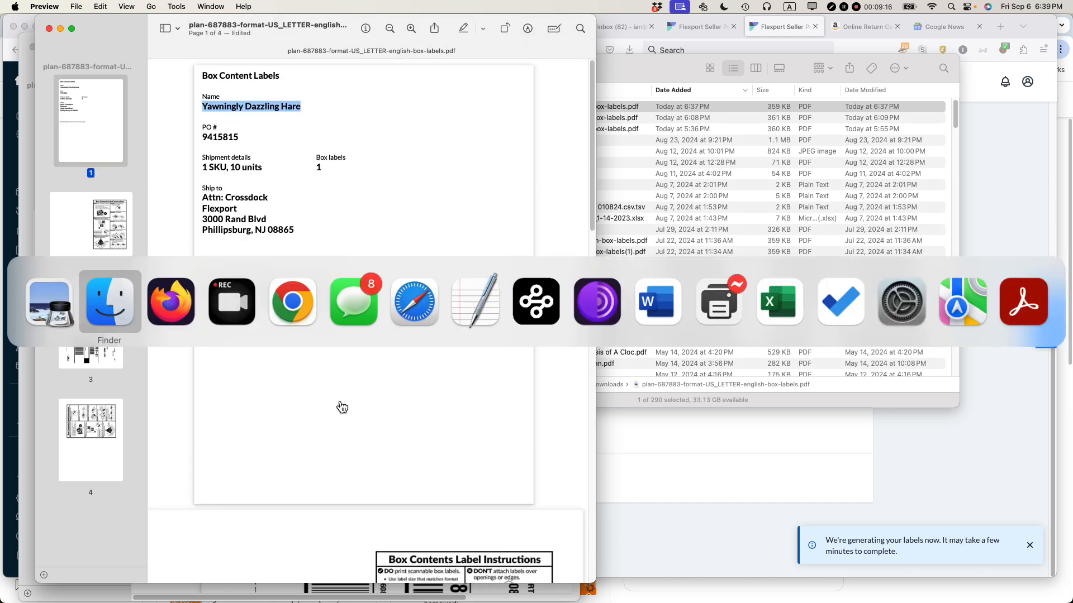
key(super+Tab)
key(super+Tab)
key(super+Tab)
key(super+Tab)
key(super+Tab)
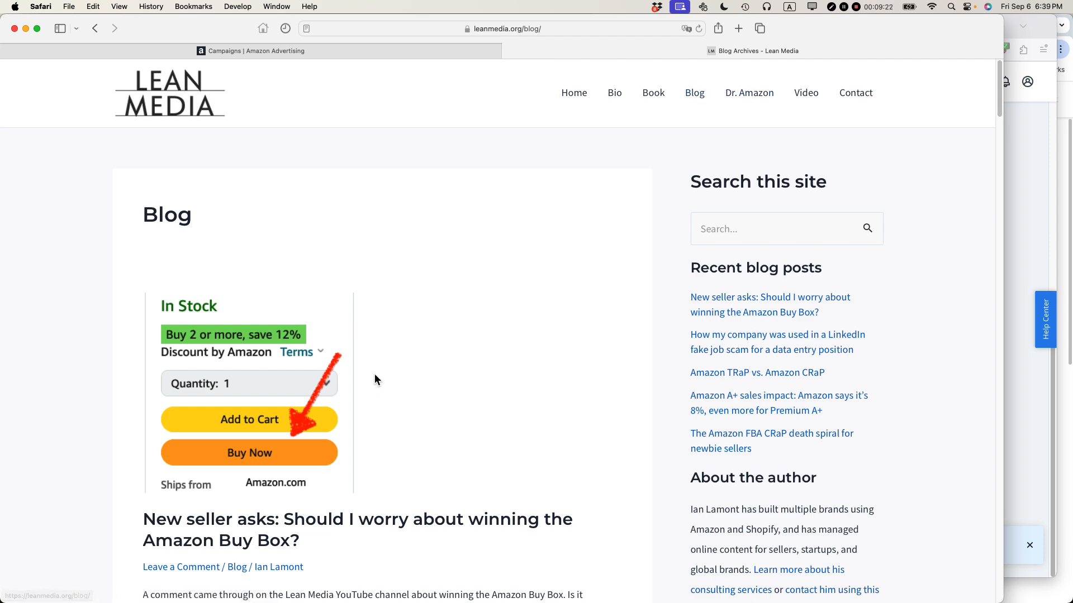
scroll(374, 379, down, 8)
scroll(374, 379, down, 20)
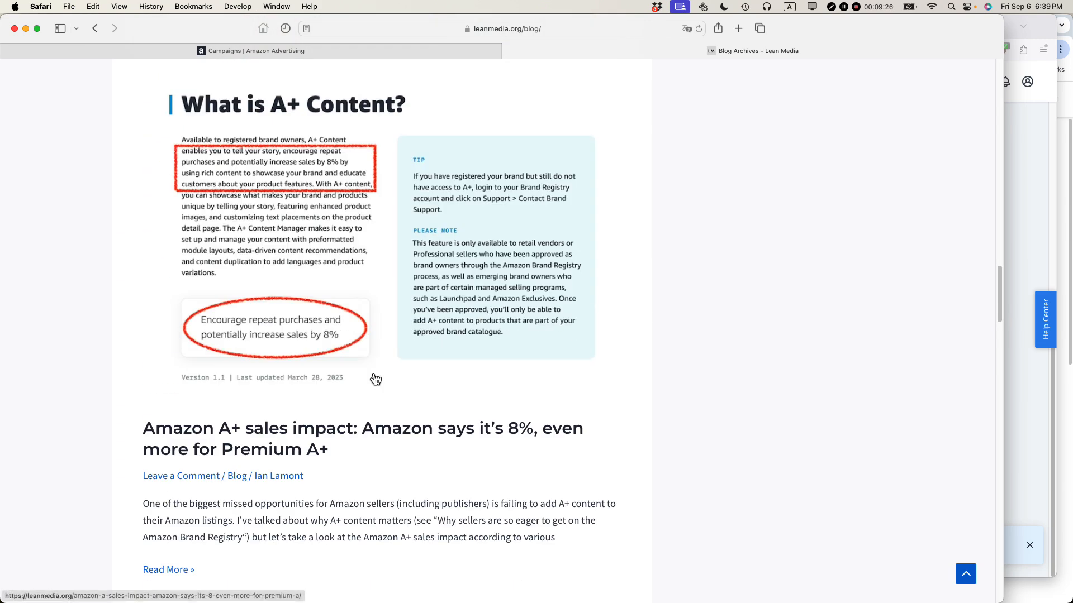
scroll(375, 379, down, 6)
scroll(373, 378, down, 2)
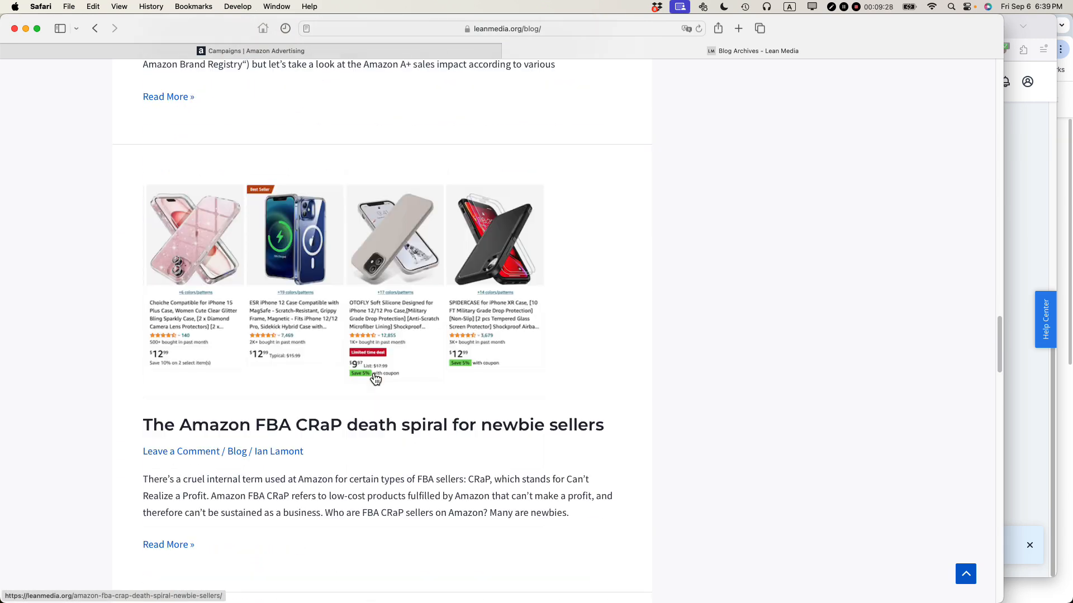
scroll(426, 312, up, 15)
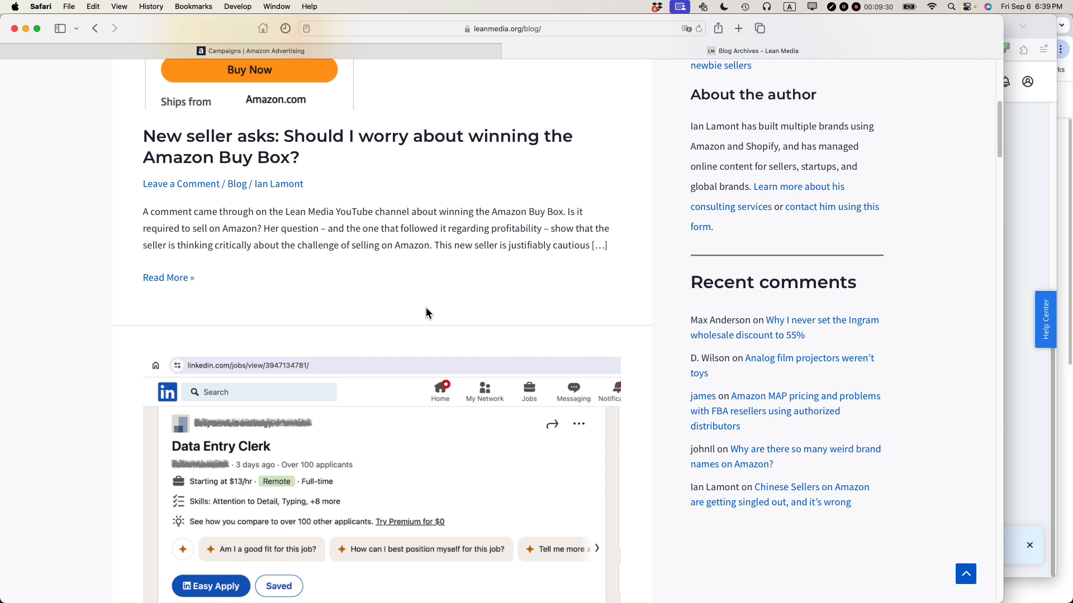